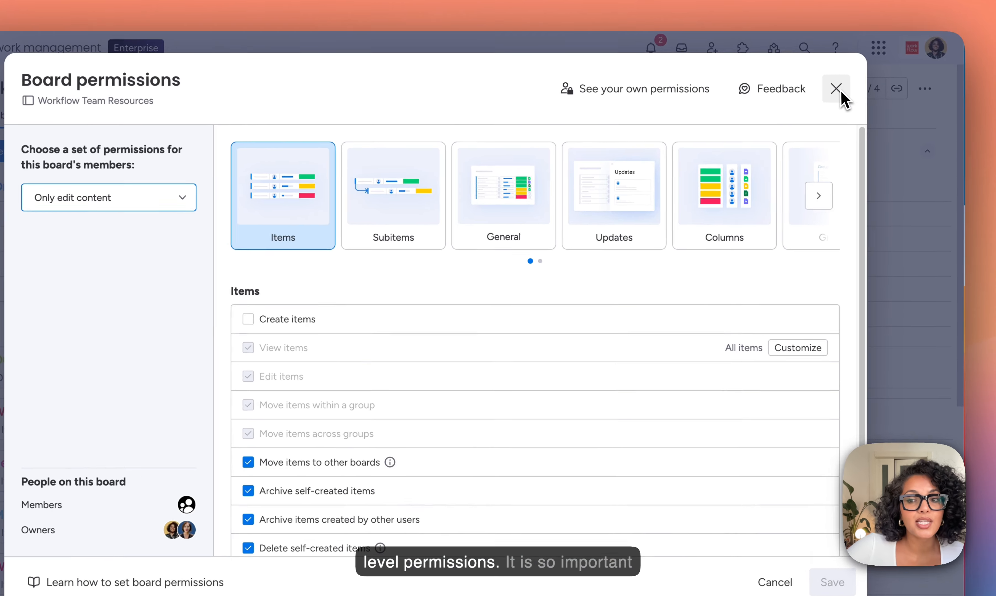
# Step: Reopen the board permissions for Workflow Team Resources from the board options
pyautogui.click(850, 81)
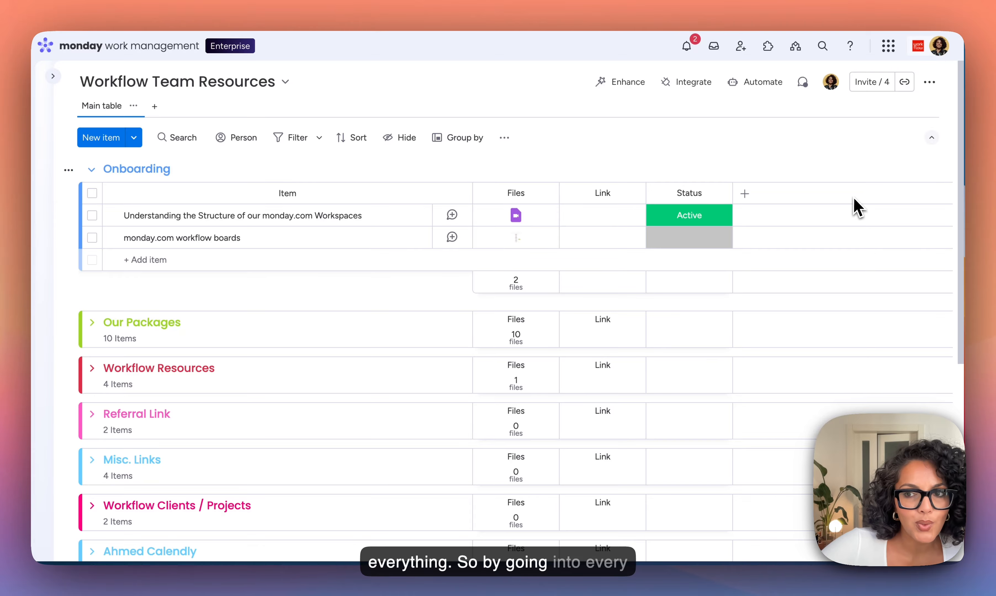
pyautogui.click(929, 83)
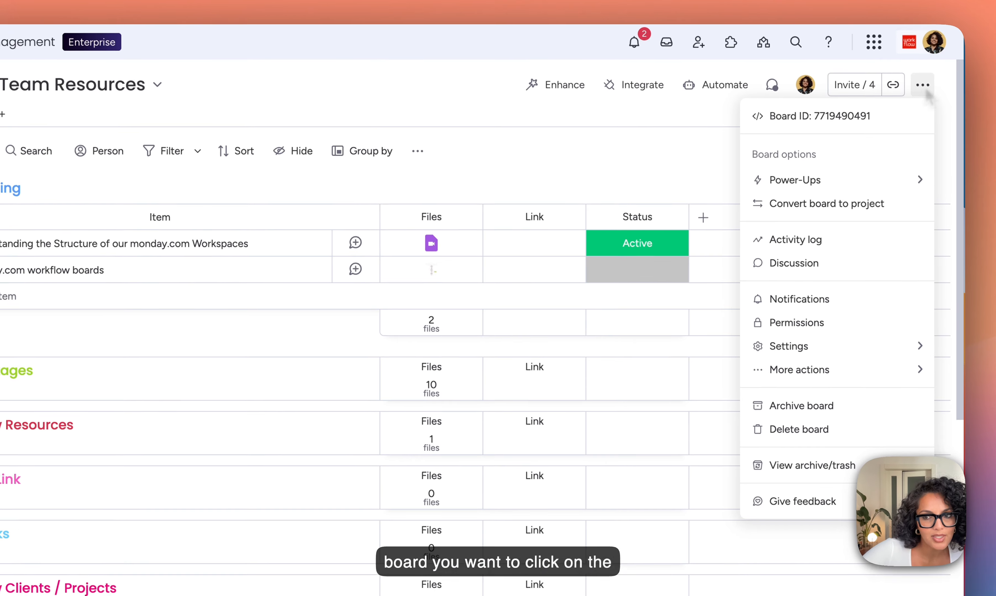
pyautogui.click(850, 330)
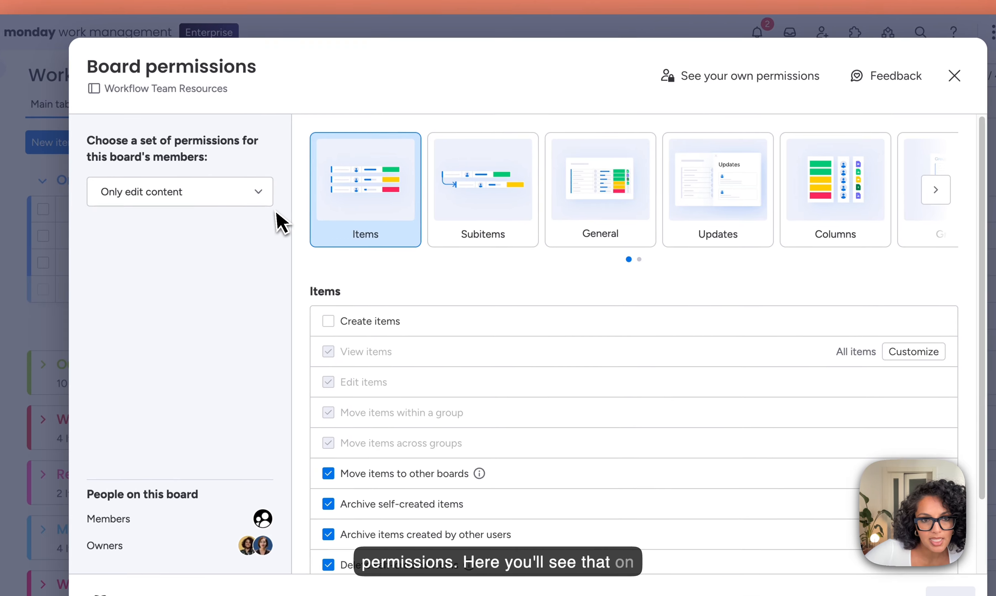
# Step: Review the member permission sets and keep Only edit content
pyautogui.click(258, 192)
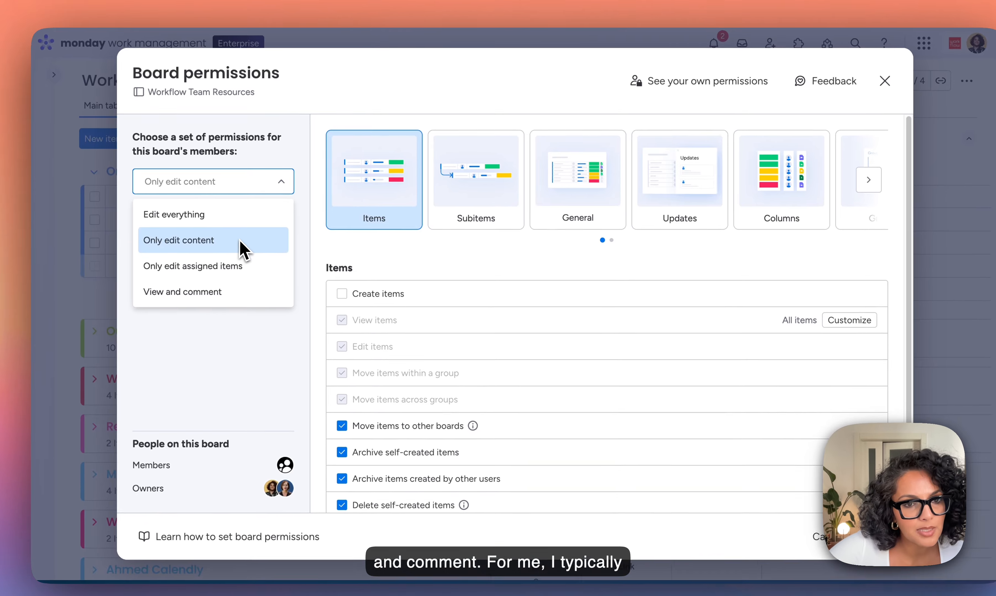
pyautogui.click(237, 238)
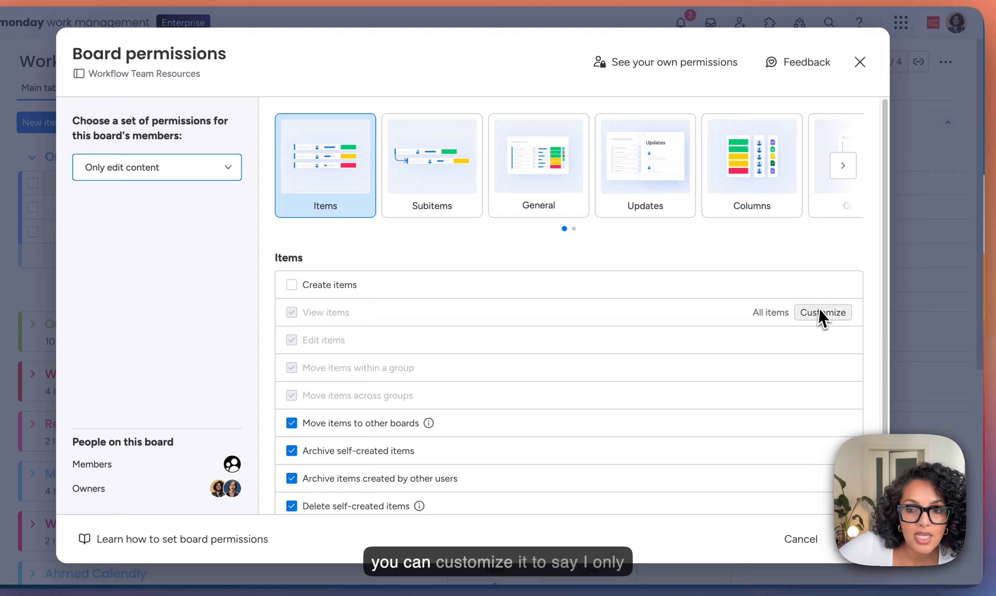
pyautogui.click(816, 312)
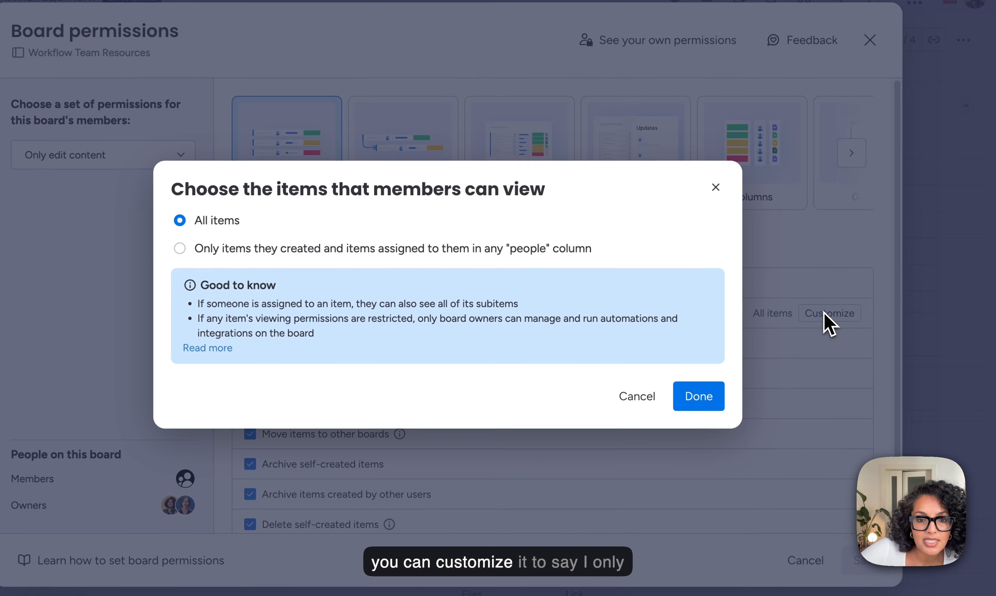
pyautogui.click(303, 247)
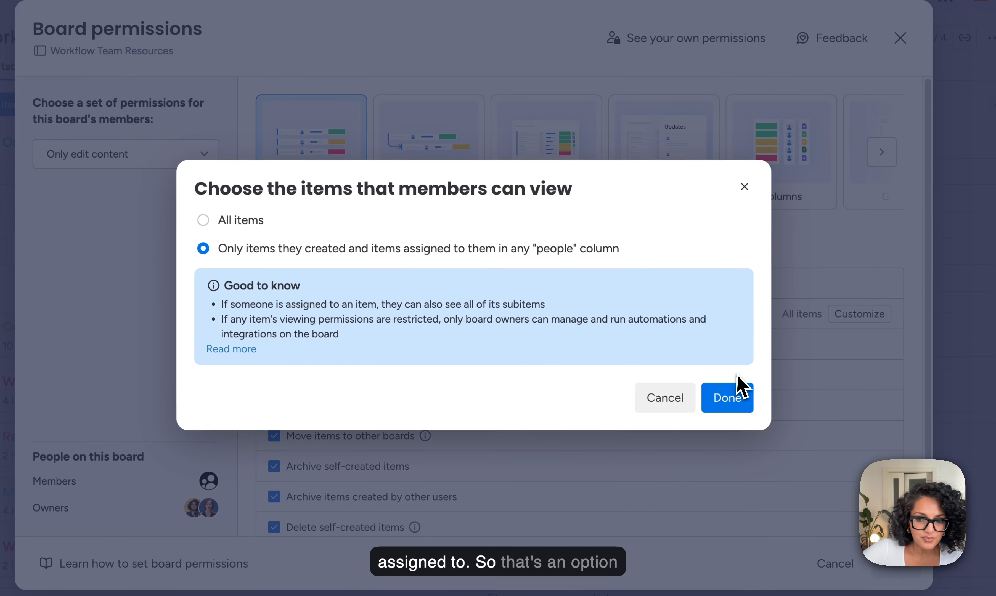
pyautogui.click(665, 399)
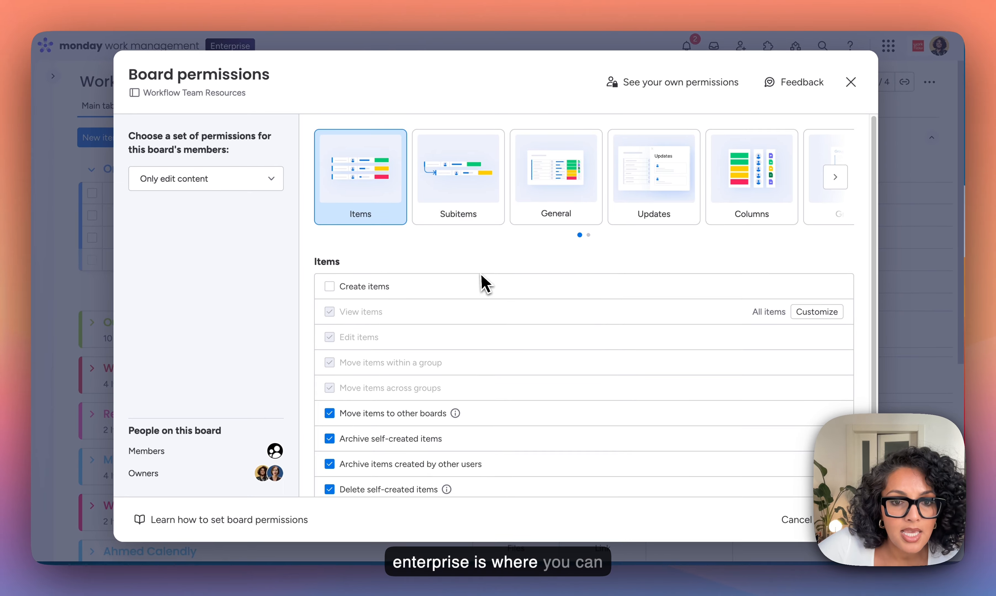
# Step: Customize item permissions: allow moving items to other boards and archiving items, but not deleting self-created items
pyautogui.click(330, 413)
pyautogui.click(330, 438)
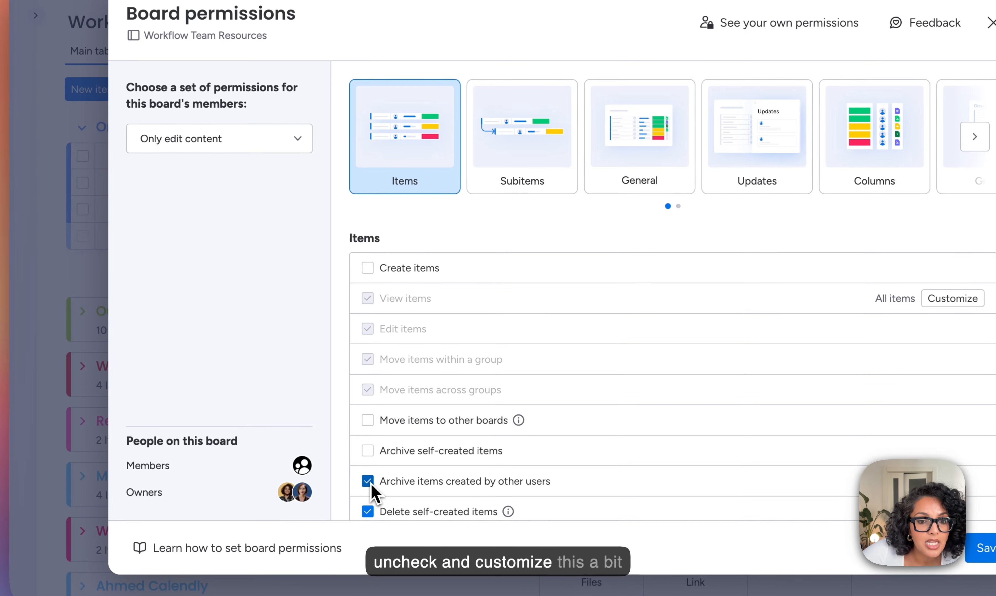
pyautogui.click(329, 464)
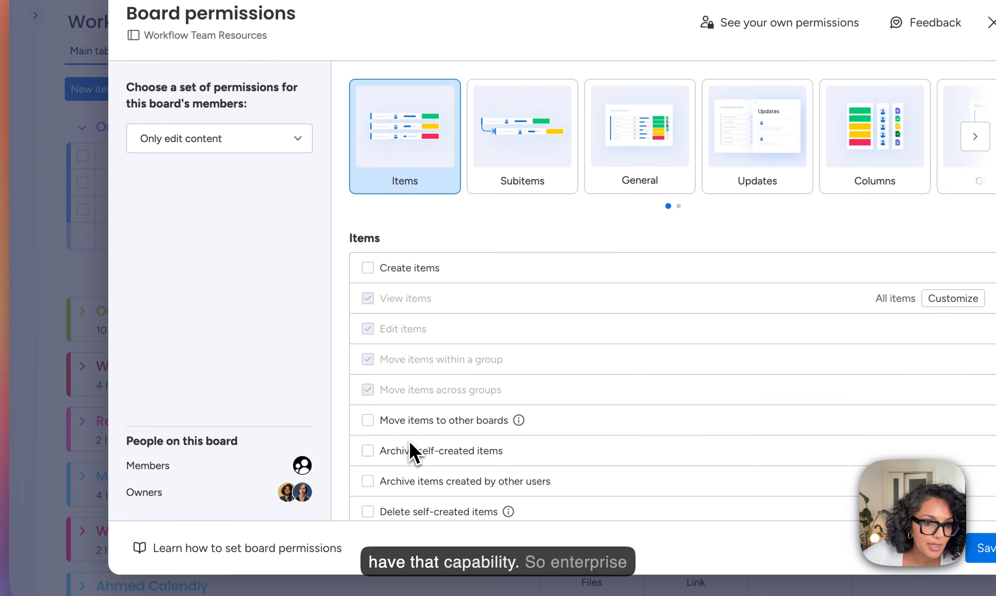
pyautogui.click(375, 422)
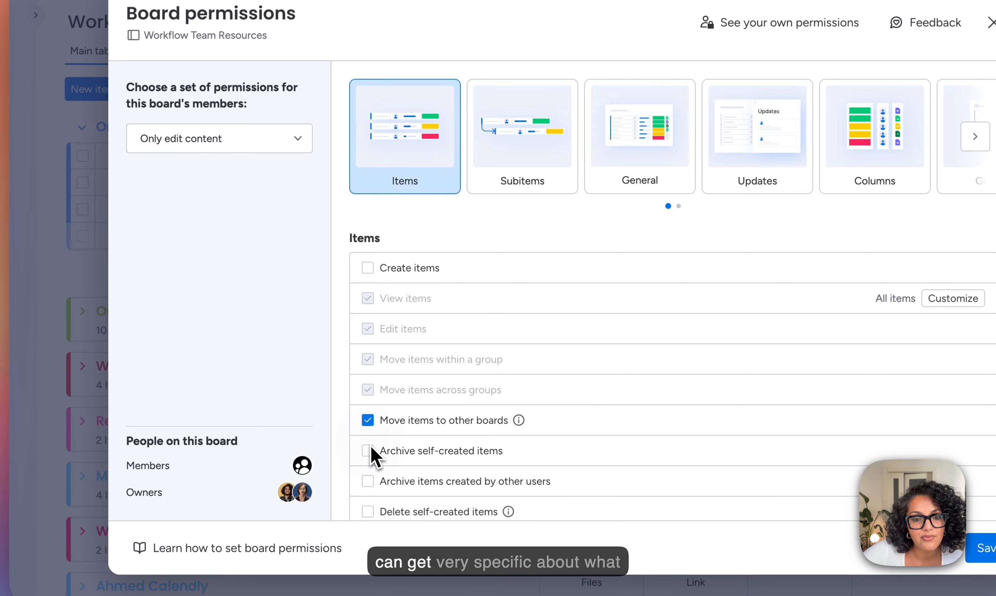
pyautogui.click(369, 481)
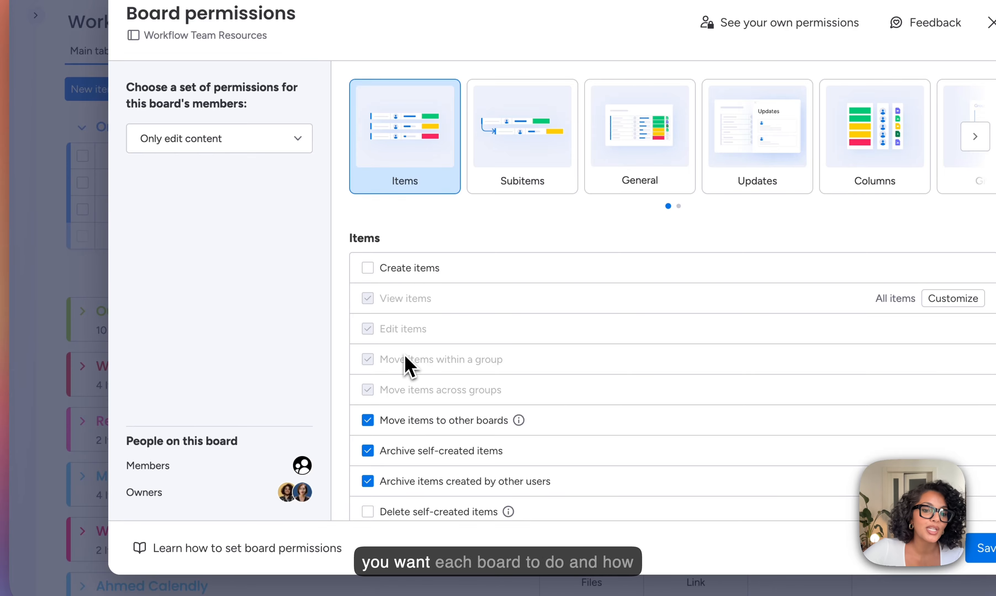
pyautogui.moveTo(409, 360)
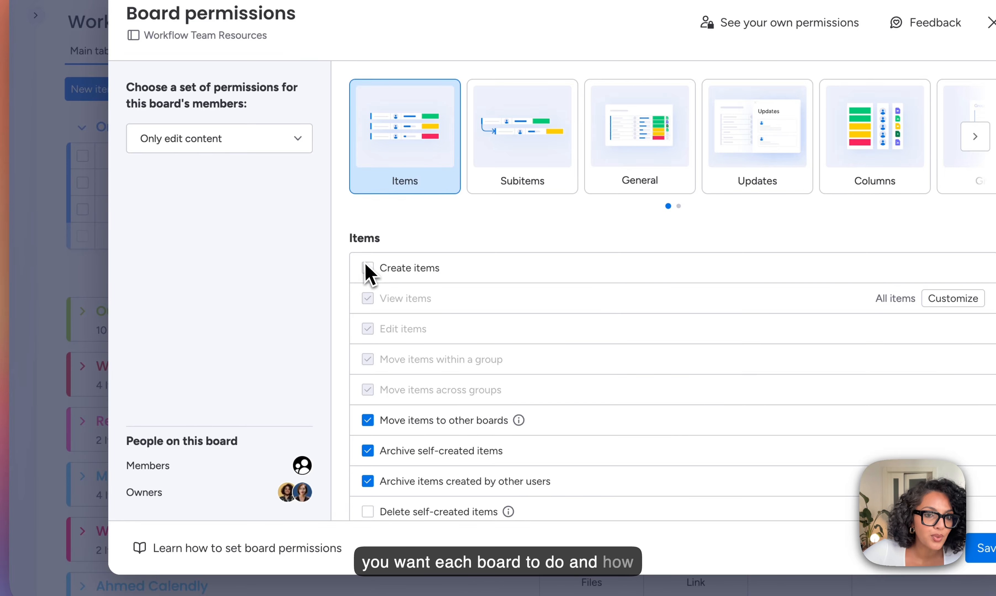
# Step: Save the customized board permissions
pyautogui.click(254, 138)
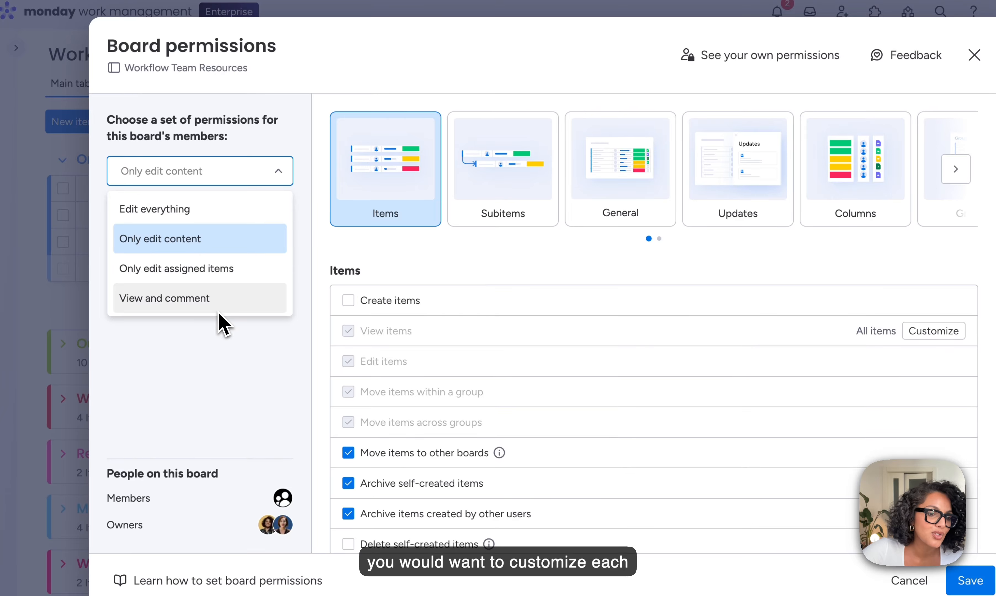
pyautogui.click(230, 375)
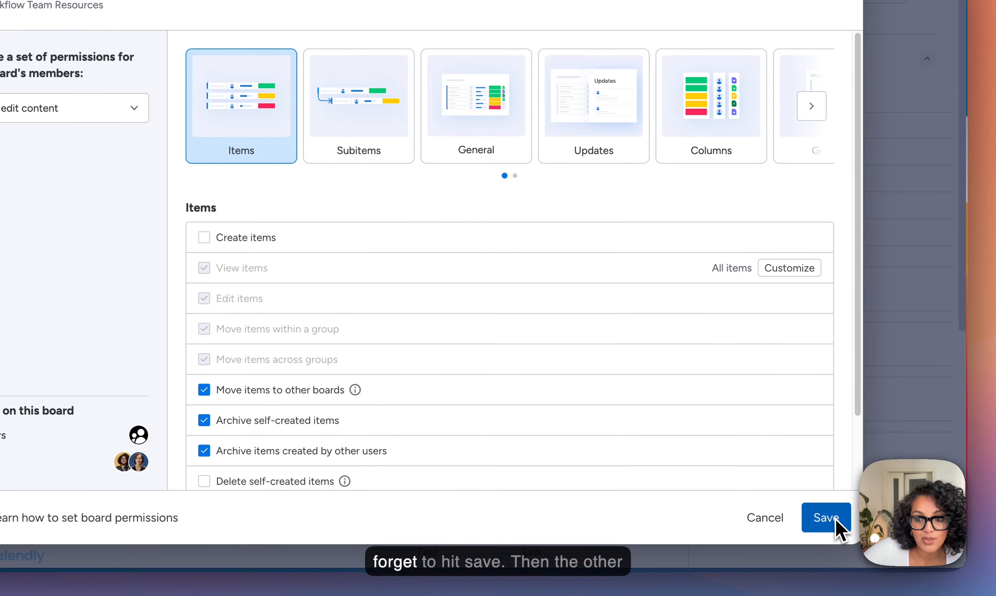
pyautogui.click(969, 581)
pyautogui.click(671, 339)
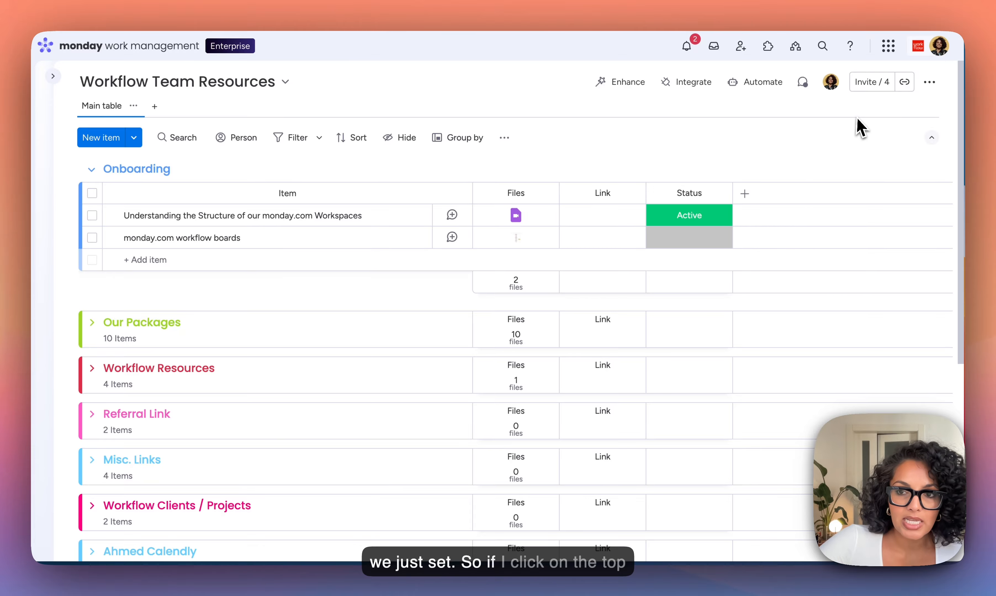
# Step: Review who is invited to the board
pyautogui.click(877, 87)
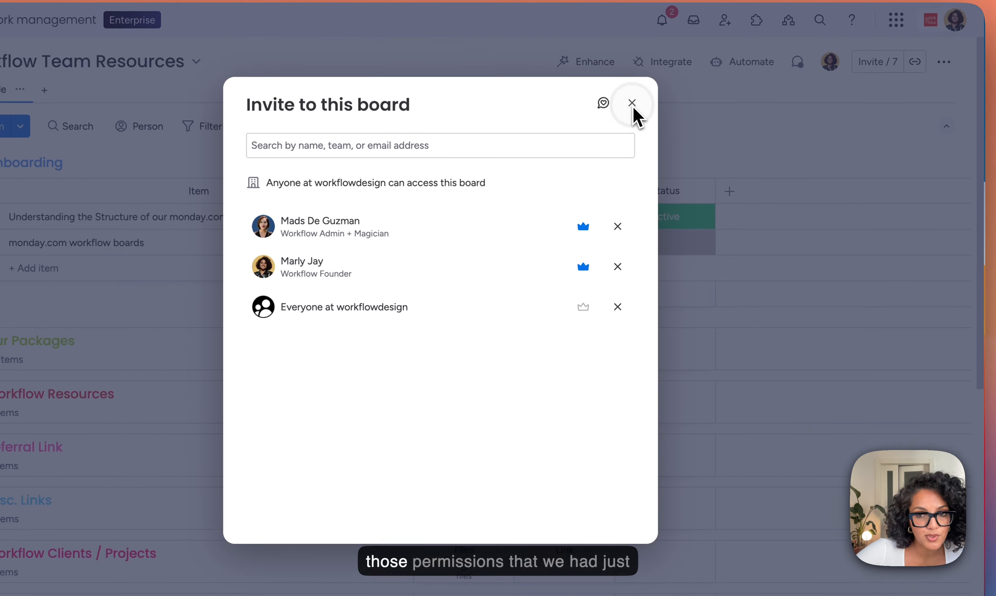
pyautogui.click(660, 117)
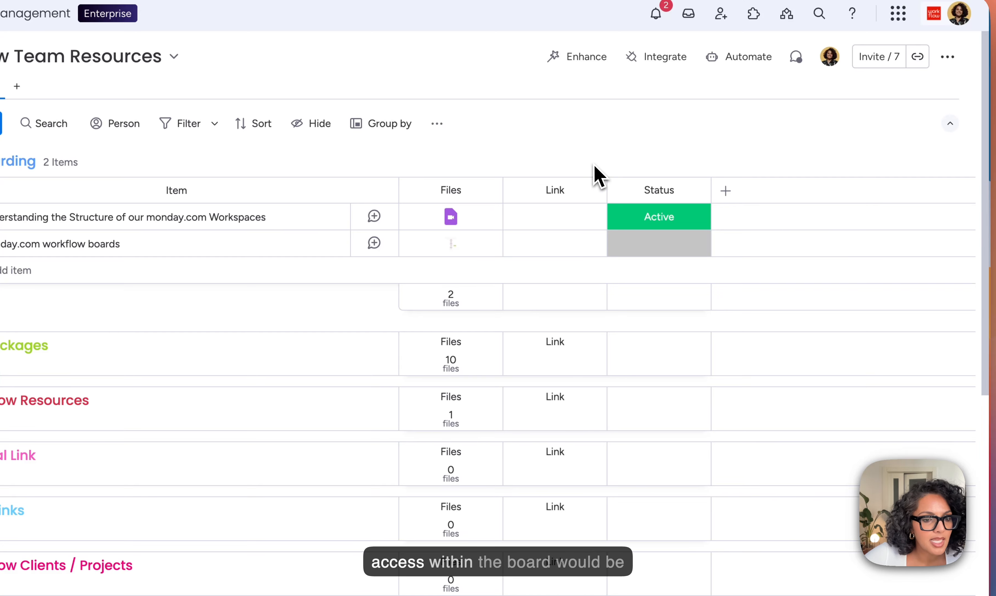
# Step: Restrict editing of the Status column to the board owners
pyautogui.click(695, 192)
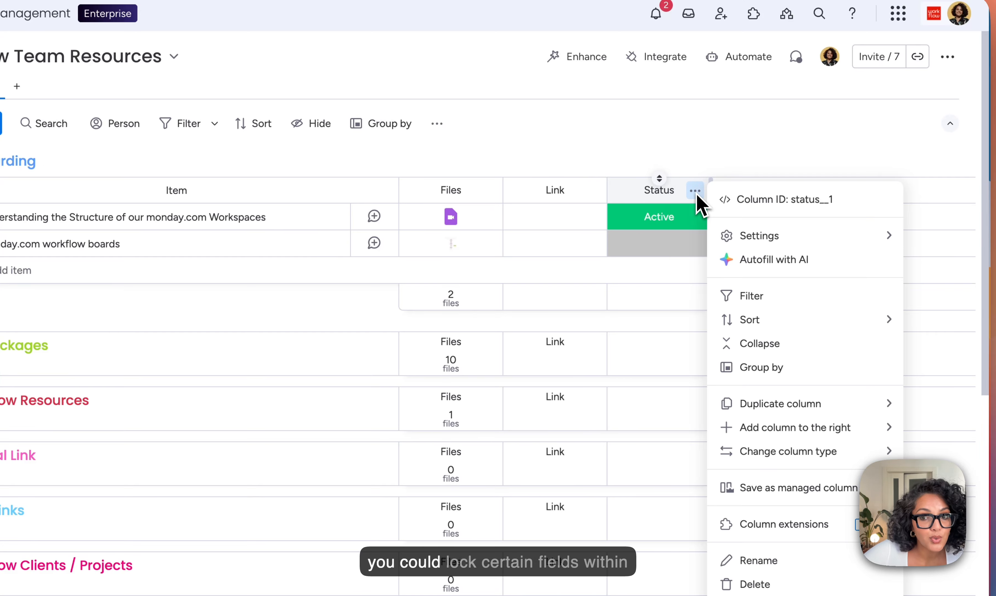
pyautogui.moveTo(801, 240)
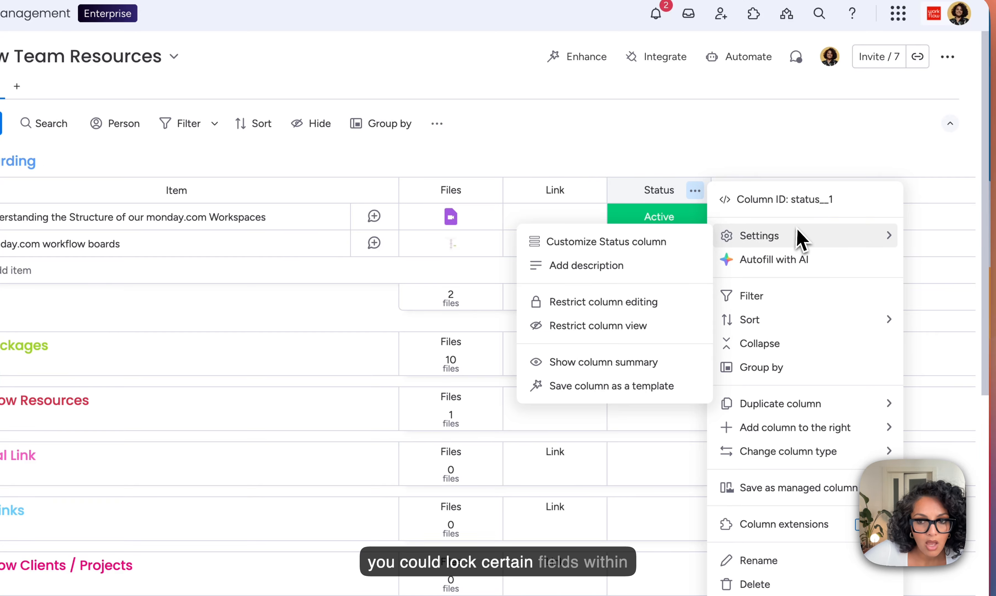
pyautogui.click(603, 304)
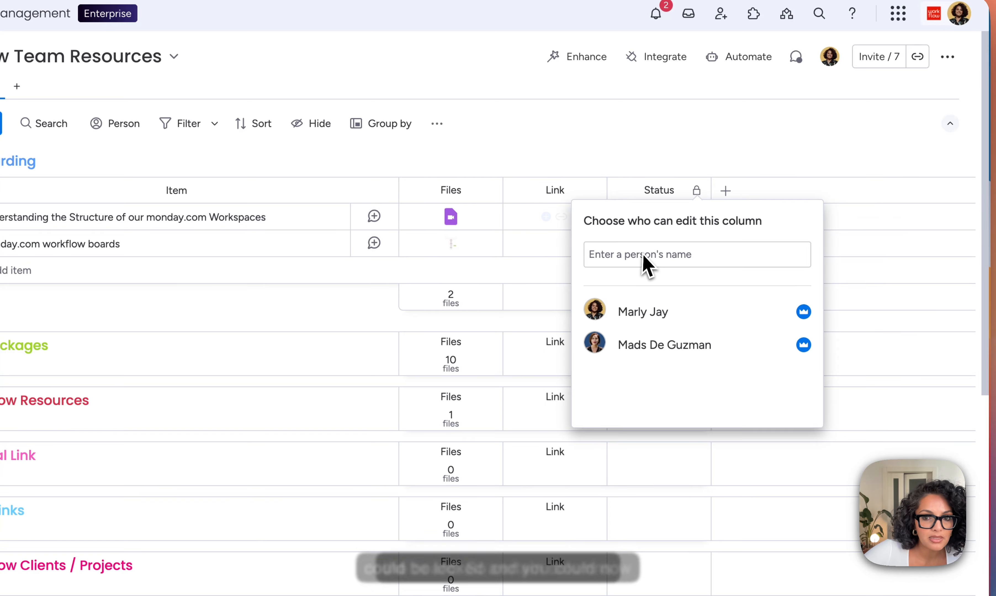
pyautogui.click(669, 258)
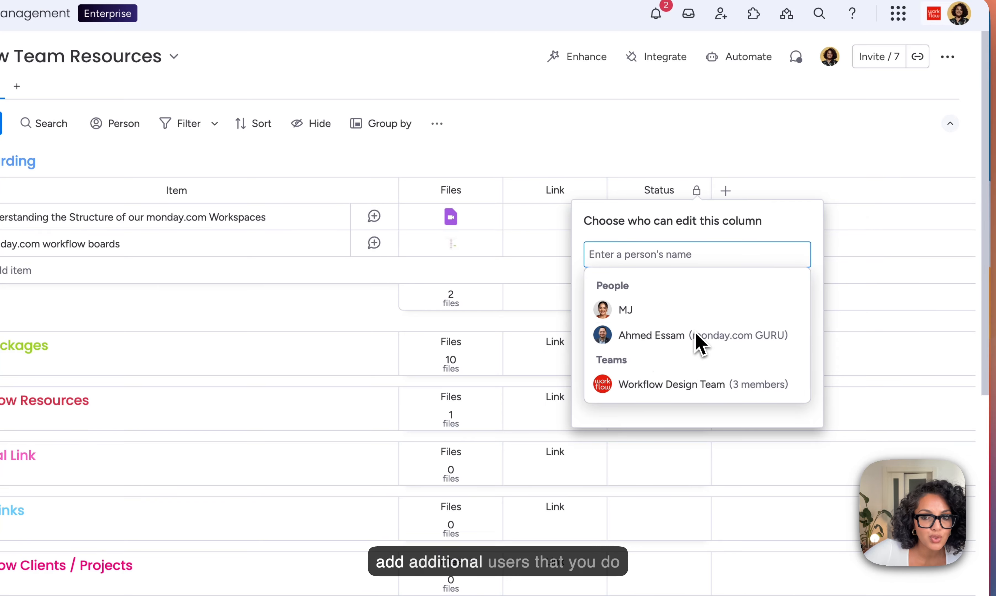
pyautogui.click(717, 153)
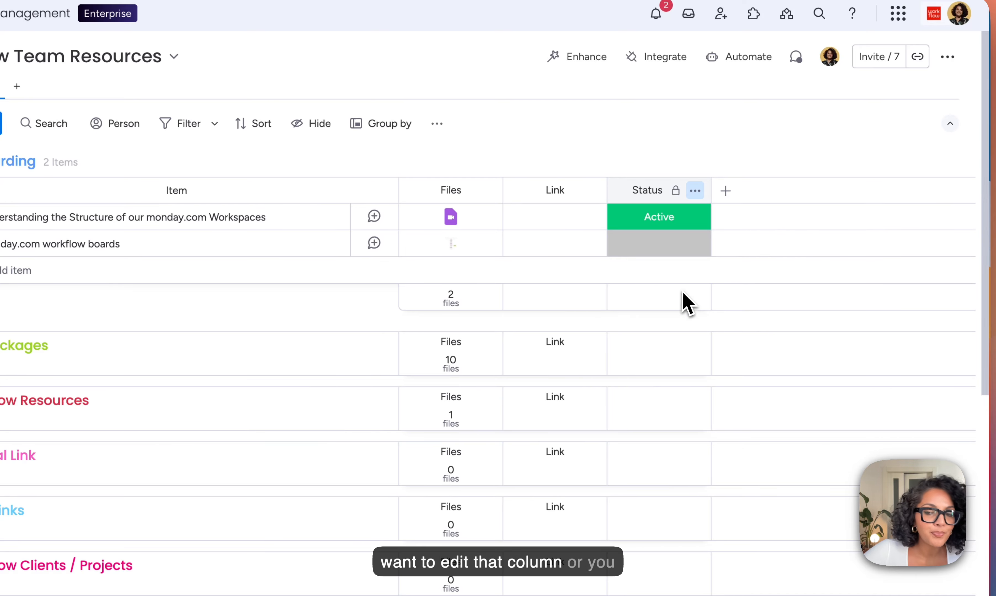
# Step: Restrict viewing of the Link column to the board owners
pyautogui.click(590, 190)
pyautogui.moveTo(684, 240)
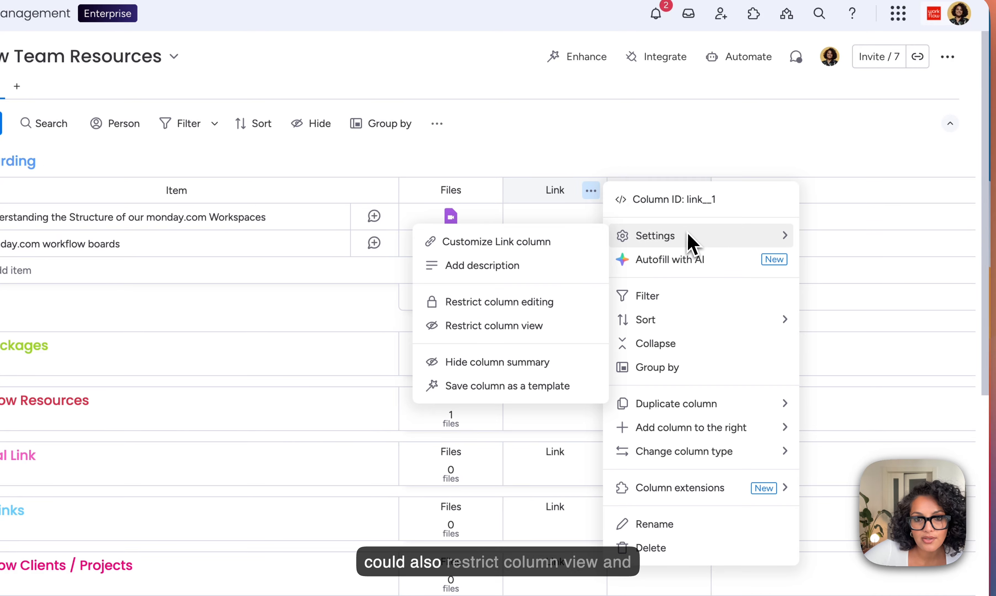
pyautogui.click(539, 330)
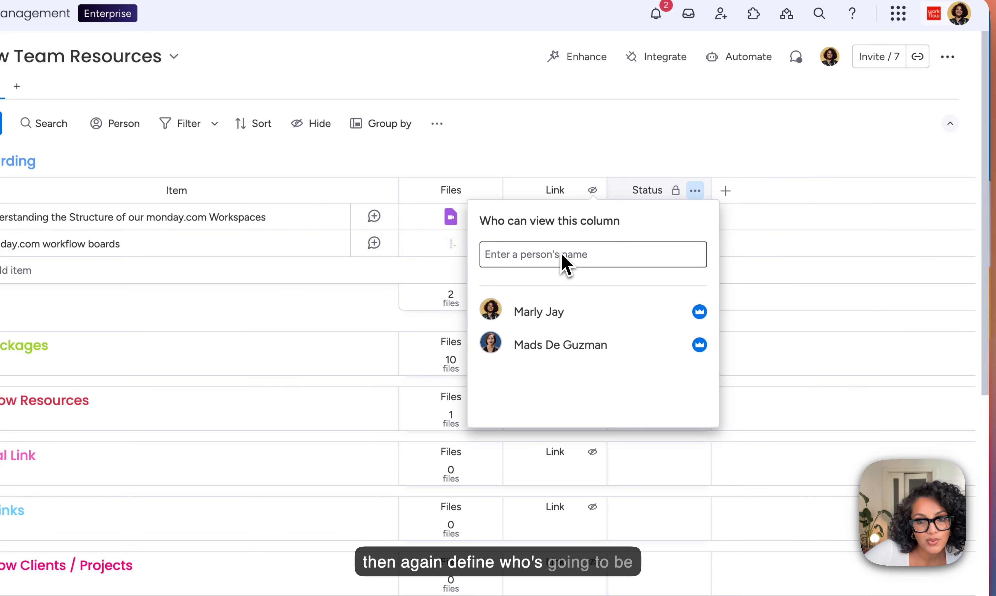
pyautogui.click(564, 261)
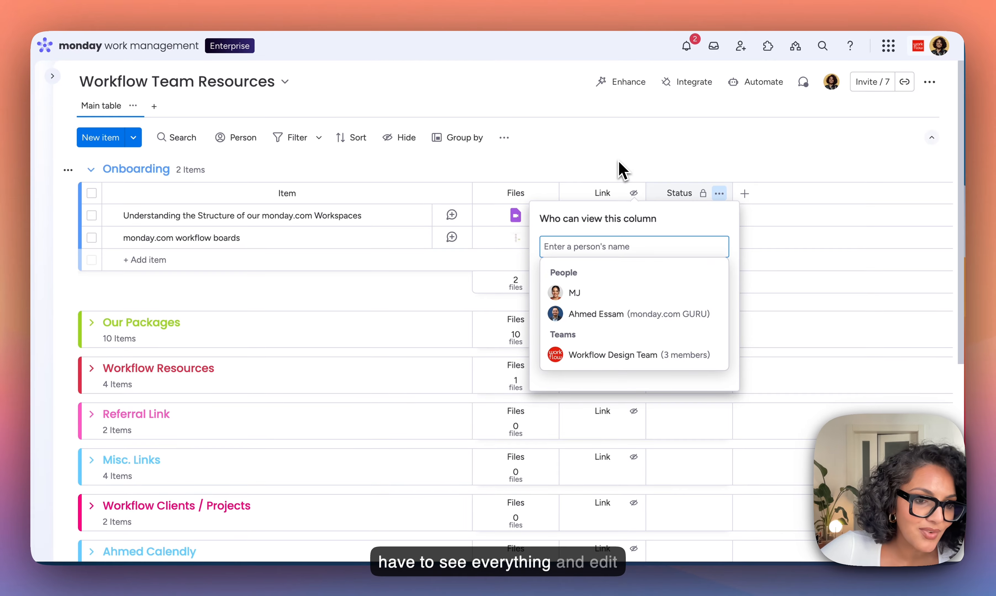
pyautogui.click(634, 146)
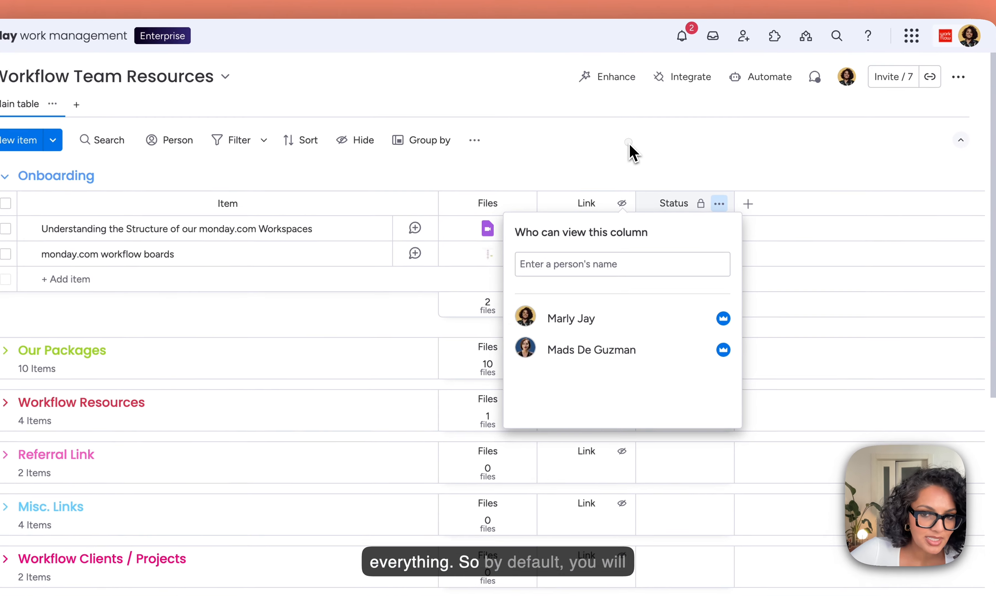
pyautogui.click(636, 143)
# Step: Open the permission settings from the Link column's settings
pyautogui.click(618, 214)
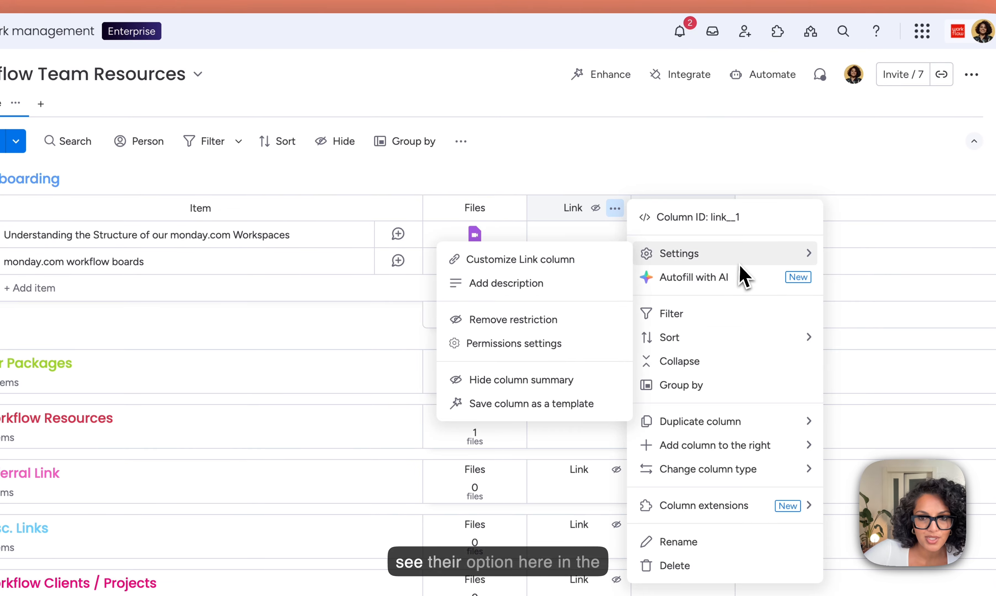
pyautogui.click(562, 345)
pyautogui.click(674, 182)
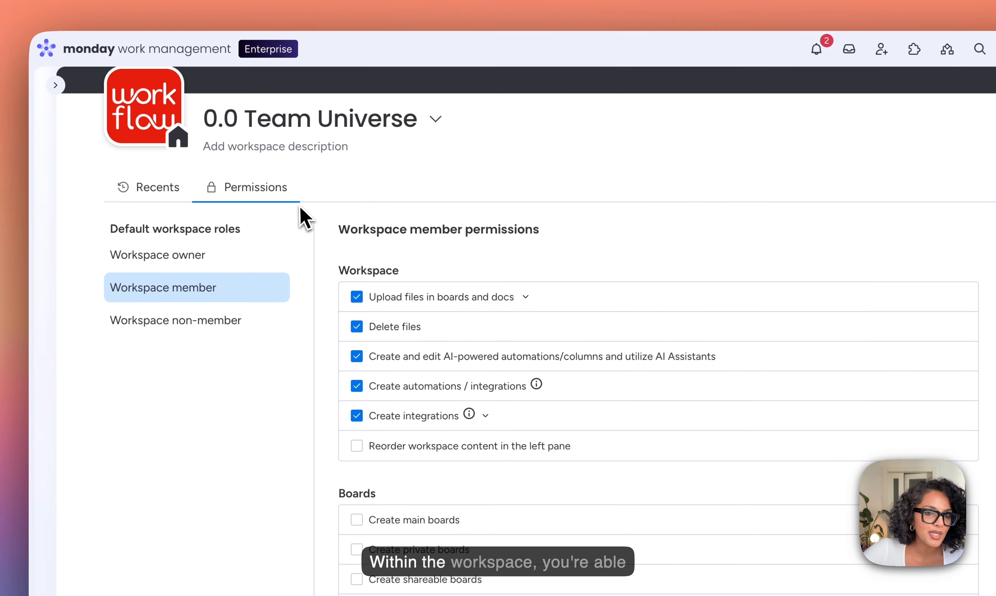
# Step: Compare the workspace owner and workspace member permissions
pyautogui.click(220, 259)
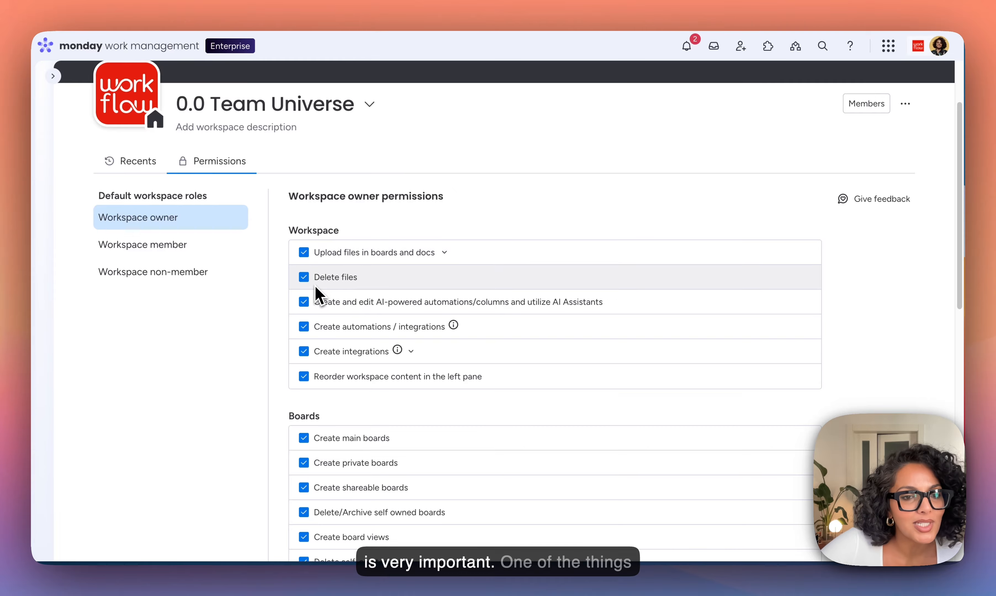
pyautogui.click(202, 249)
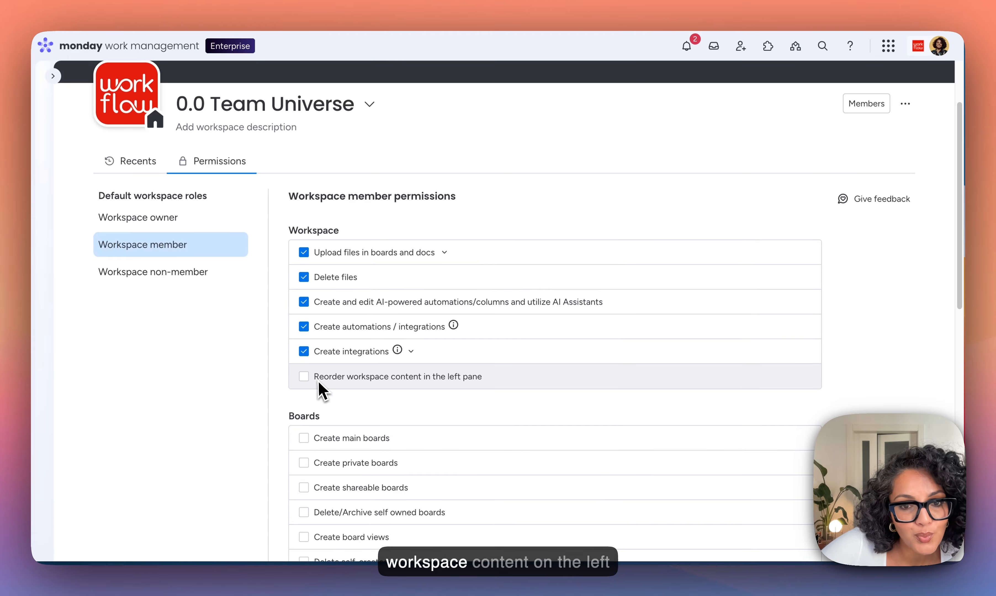
# Step: Review the Admin, Member, Viewer and Guest default account role permissions
pyautogui.click(53, 76)
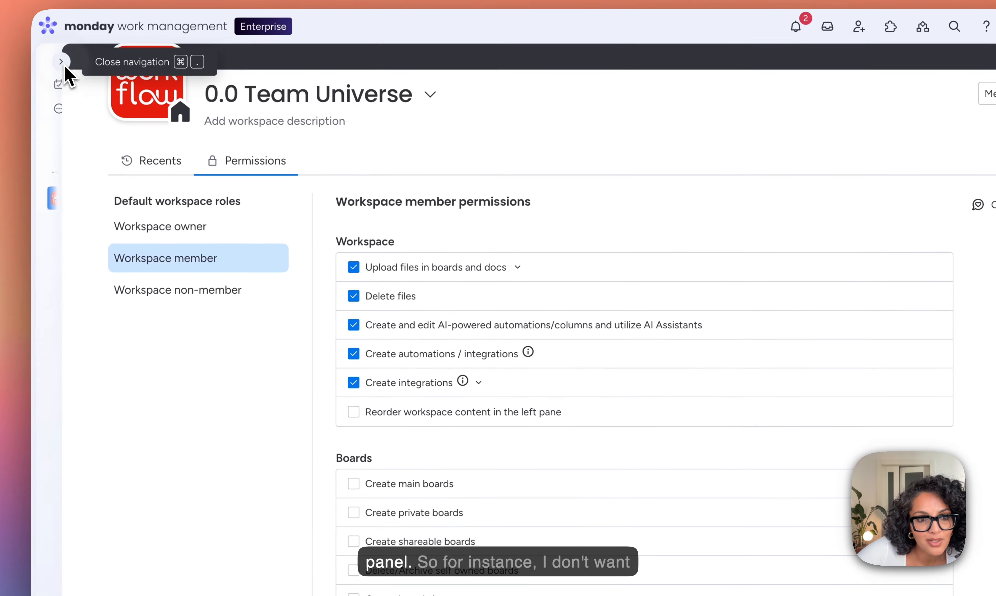
pyautogui.moveTo(97, 261); pyautogui.dragTo(125, 255)
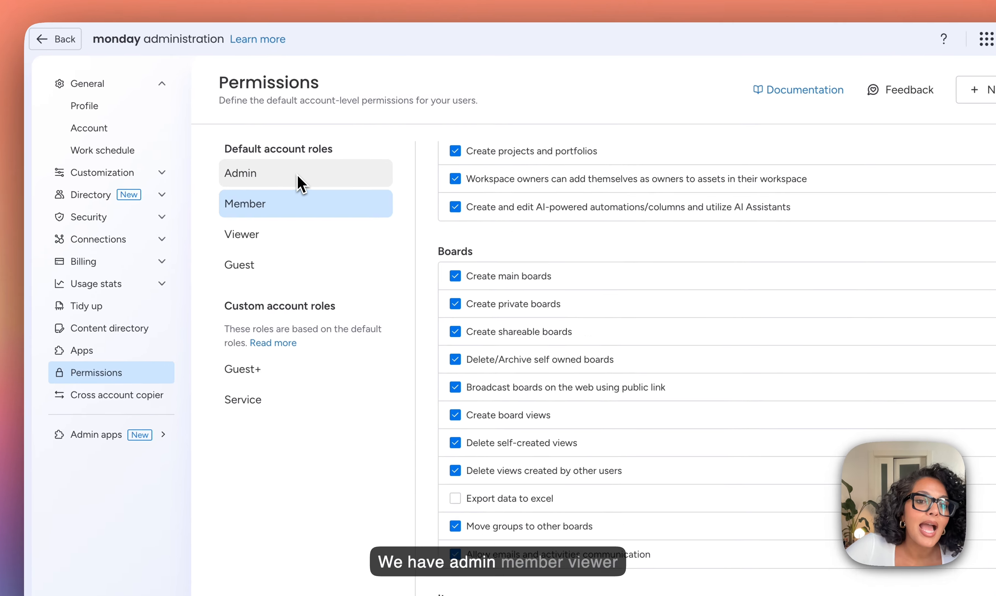
pyautogui.click(275, 169)
pyautogui.click(275, 195)
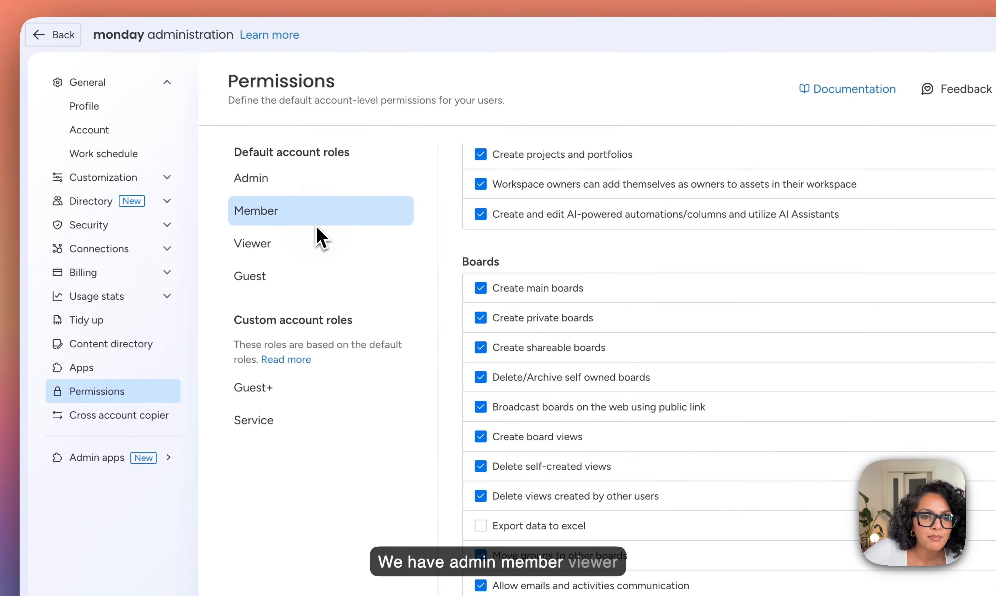
pyautogui.click(322, 249)
pyautogui.click(324, 285)
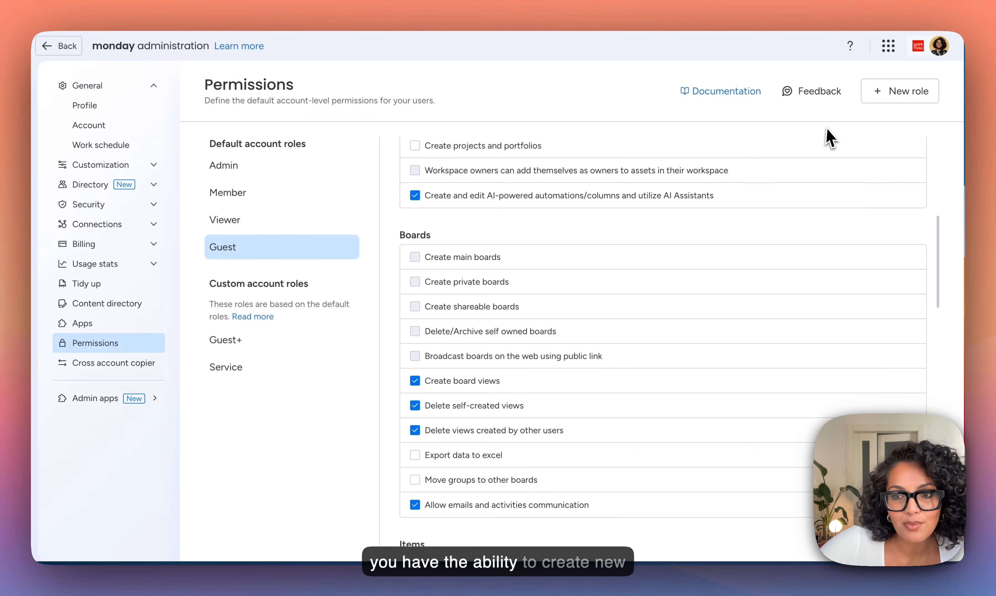
pyautogui.click(901, 97)
pyautogui.click(577, 278)
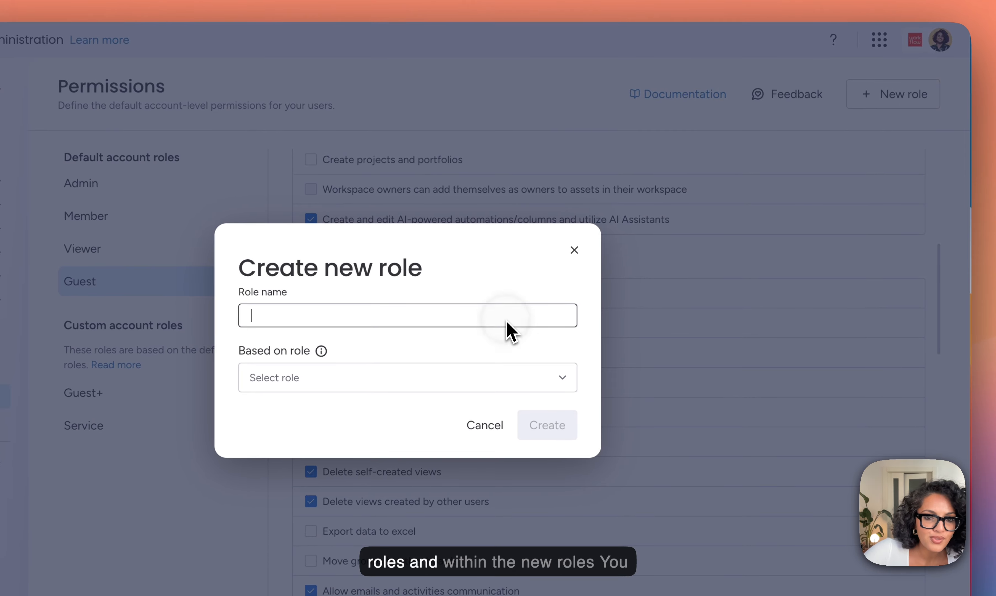
pyautogui.click(574, 250)
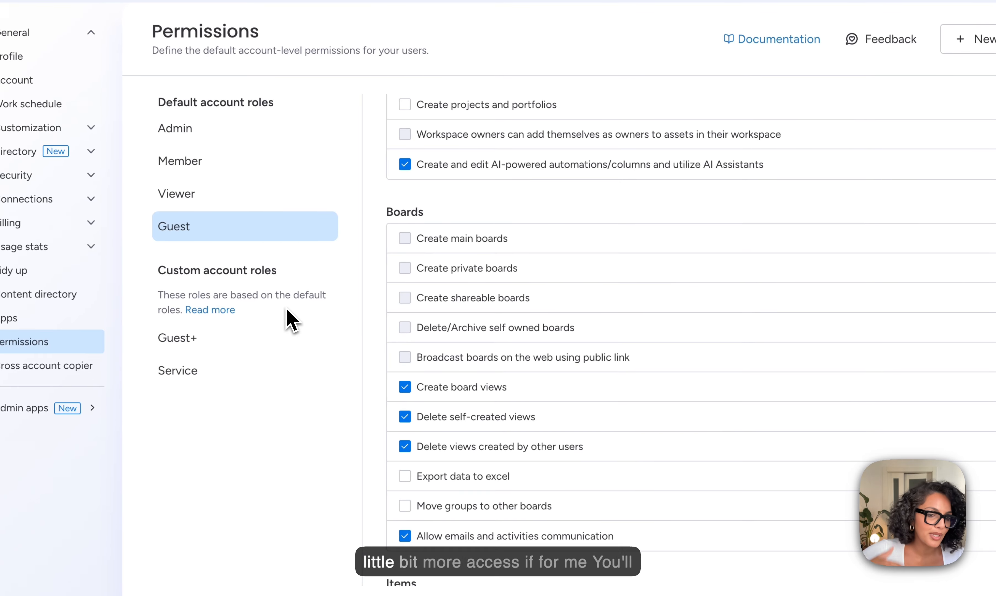
# Step: Review the Guest+ and Service custom account role permissions
pyautogui.click(265, 346)
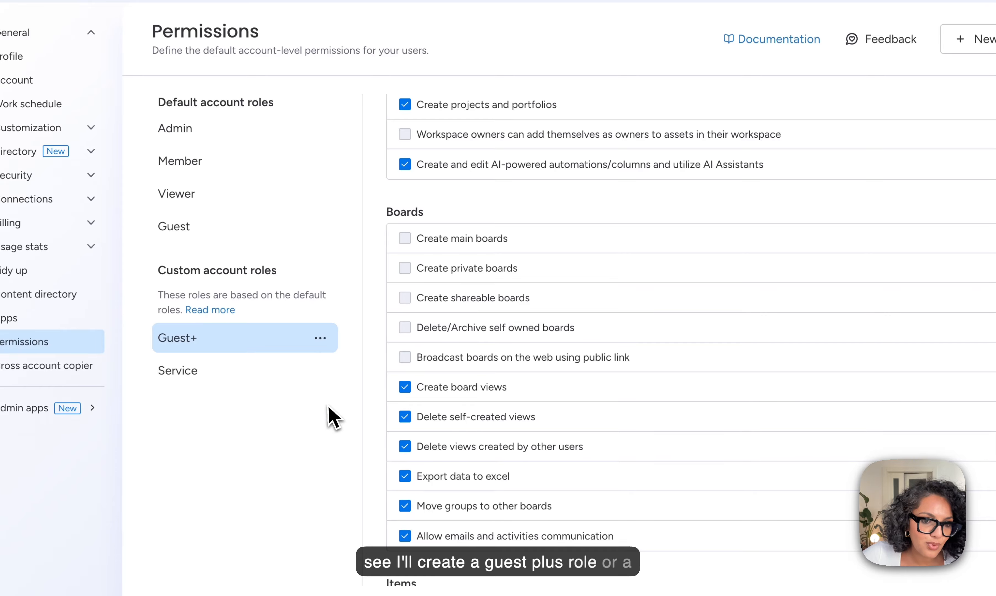
pyautogui.click(282, 370)
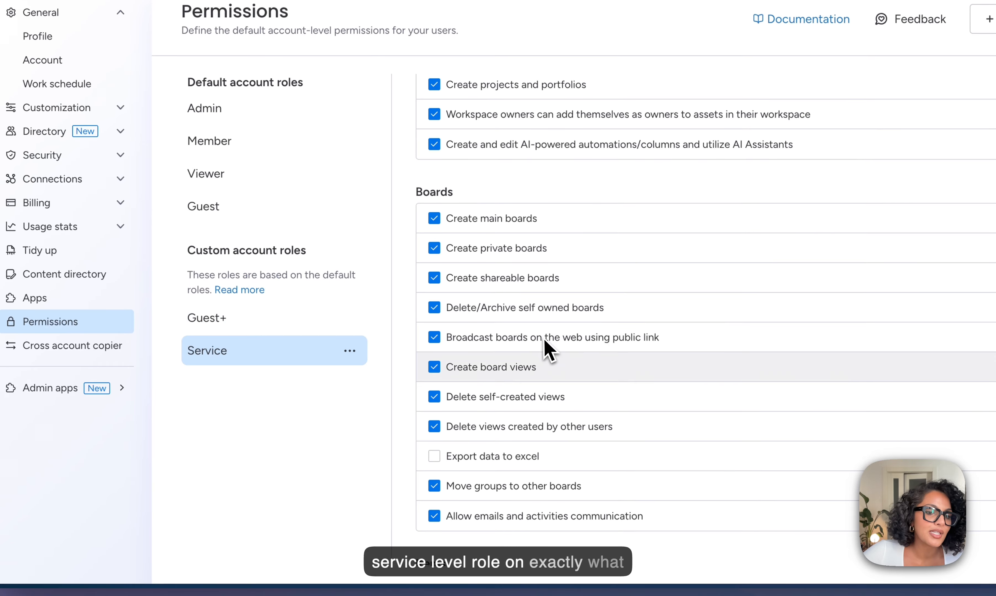